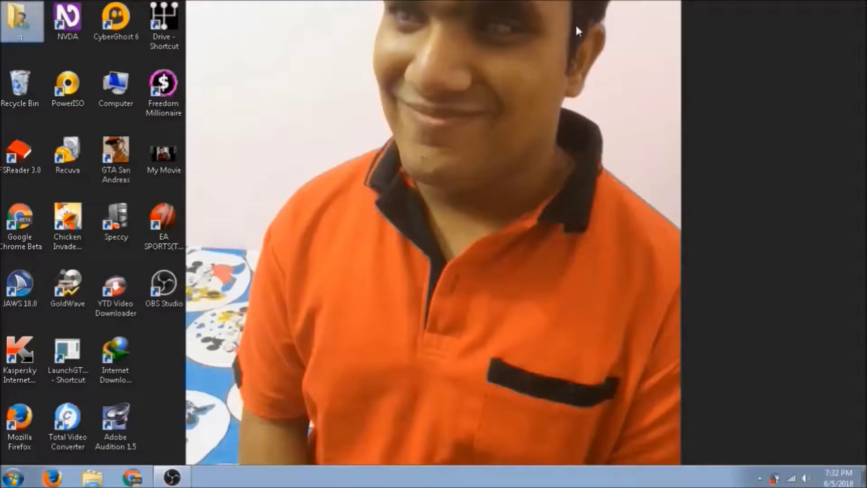
- Open Mozilla Firefox from the desktop and search the web for "windows10"
key(m)
key(m)
key(m)
key(Return)
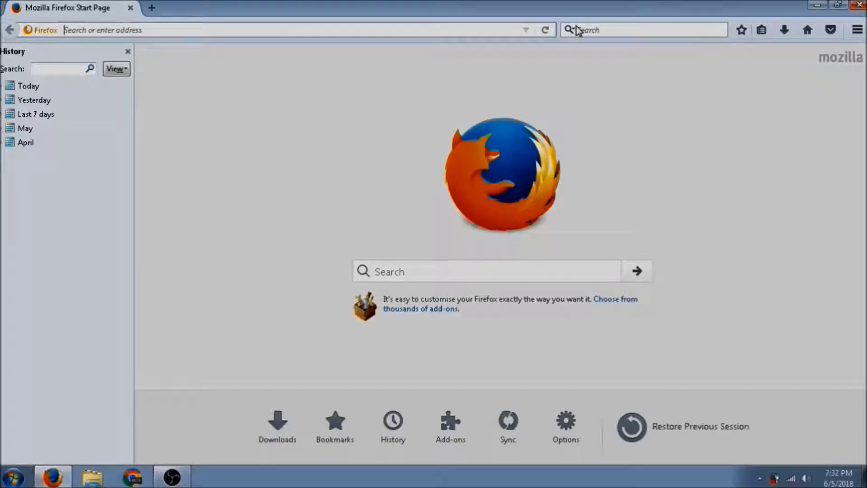
text(windows10)
key(Return)
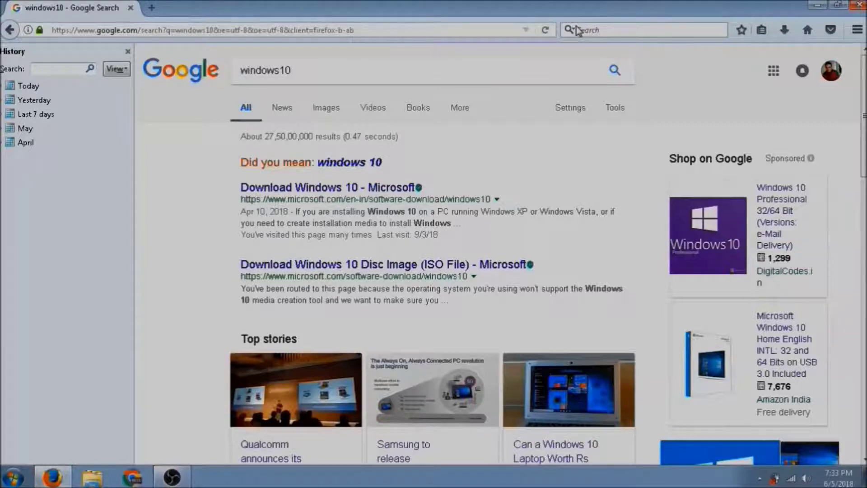
- Open Microsoft's Download Windows 10 page from the results and save the MediaCreationTool1803.exe download
key(Tab)
key(Return)
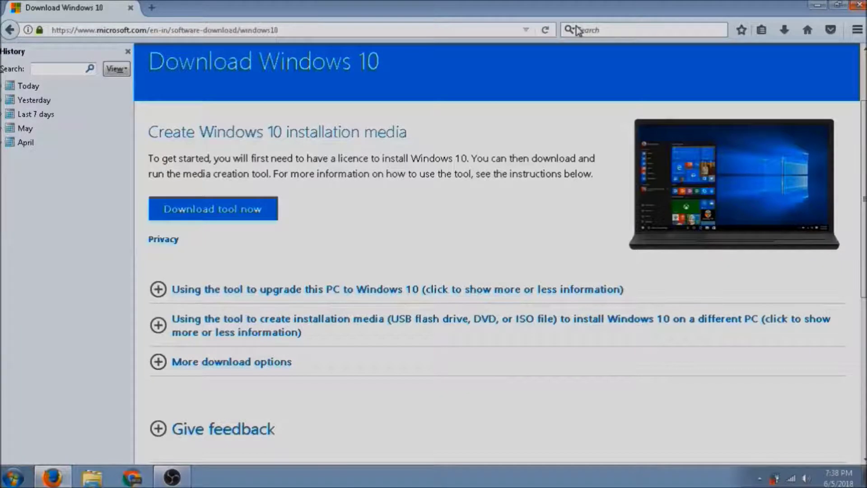
key(Return)
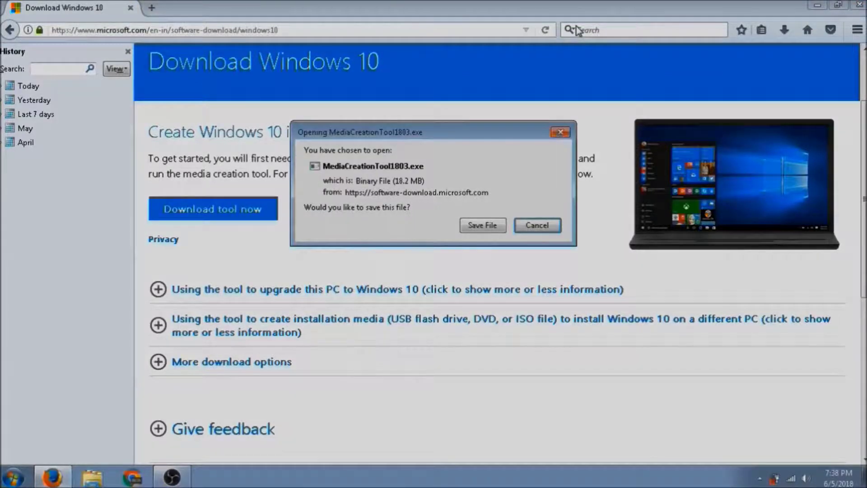
key(Tab)
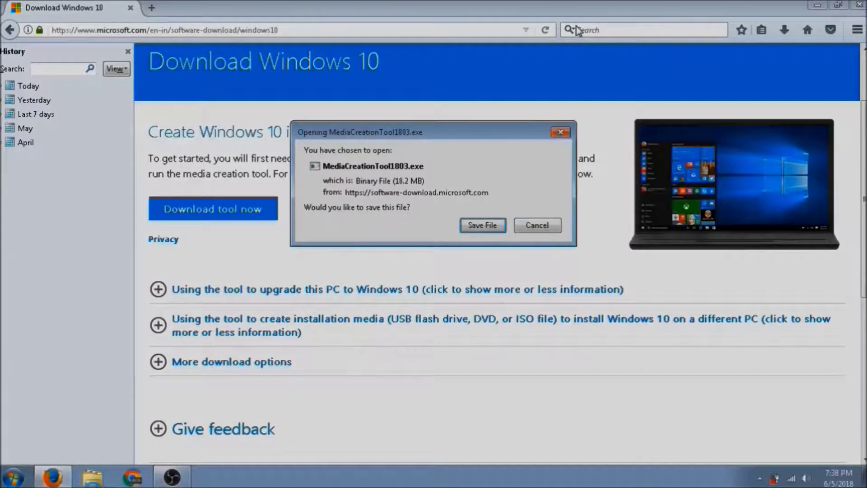
key(Return)
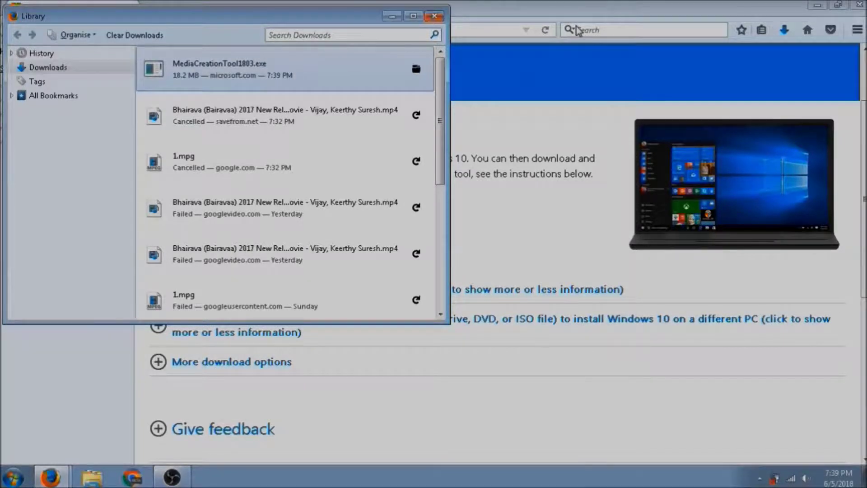
- Switch to the desktop and open the Downloads folder inside the user folder
key(alt+Tab)
key(alt+Tab)
key(alt+Tab)
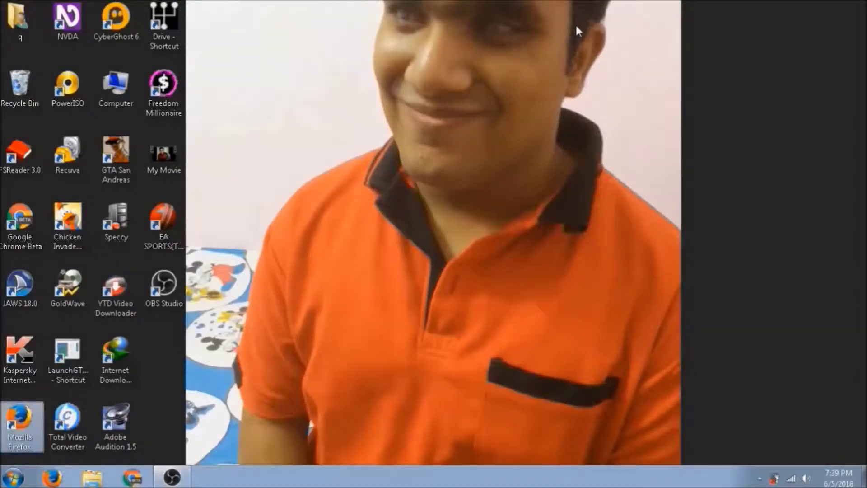
key(Home)
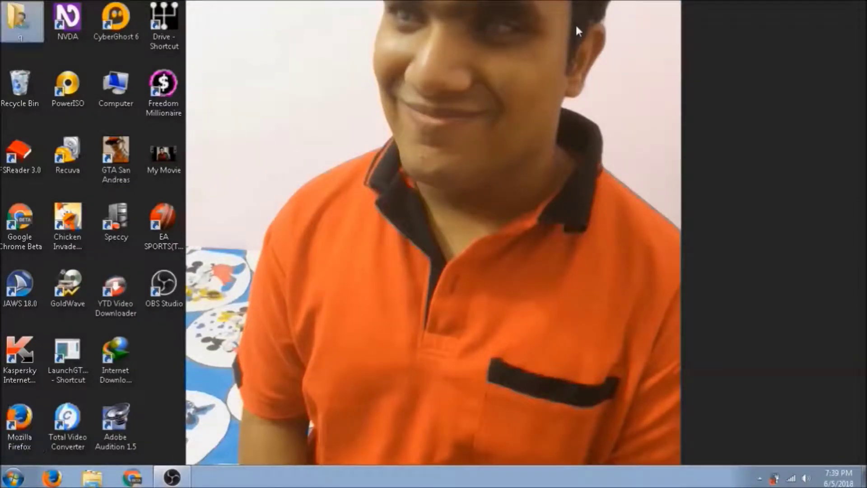
key(Down)
key(Up)
key(Return)
key(d)
key(d)
key(Return)
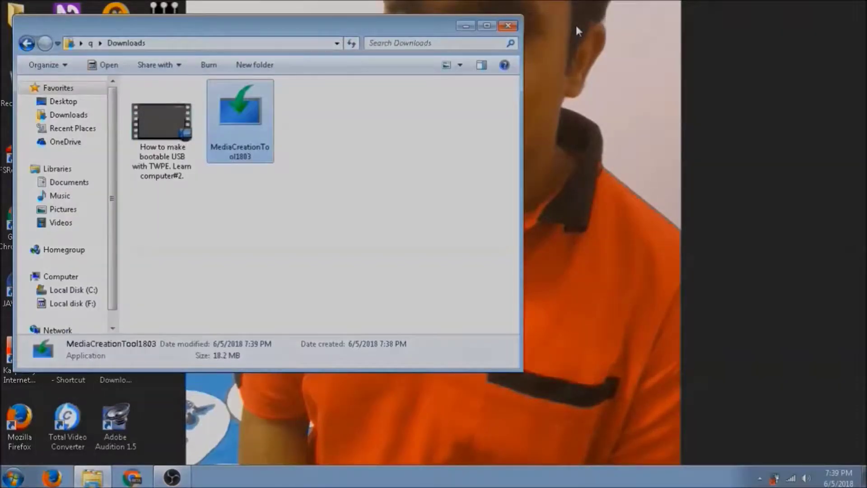
- Launch MediaCreationTool1803 from the Downloads folder and allow it to run
key(Left)
key(Right)
key(Return)
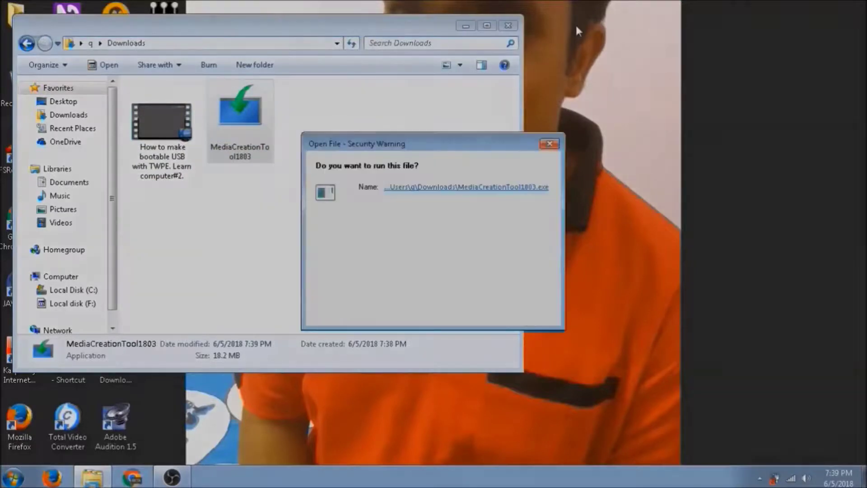
key(Left)
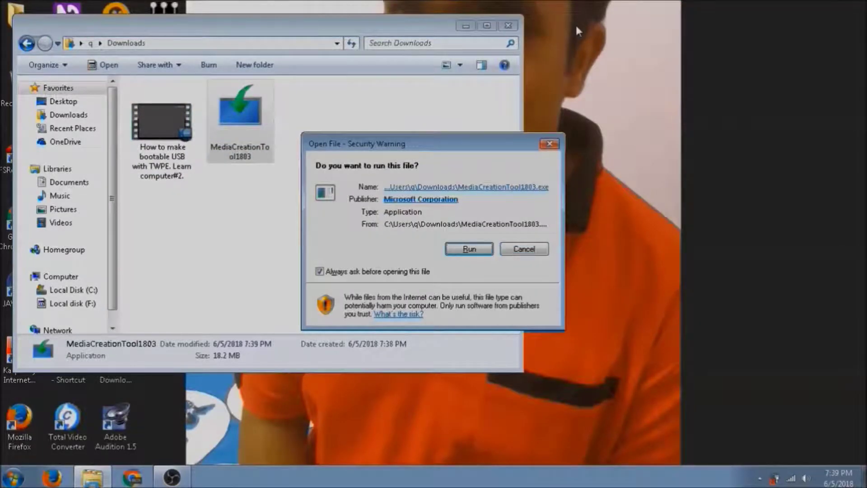
key(Return)
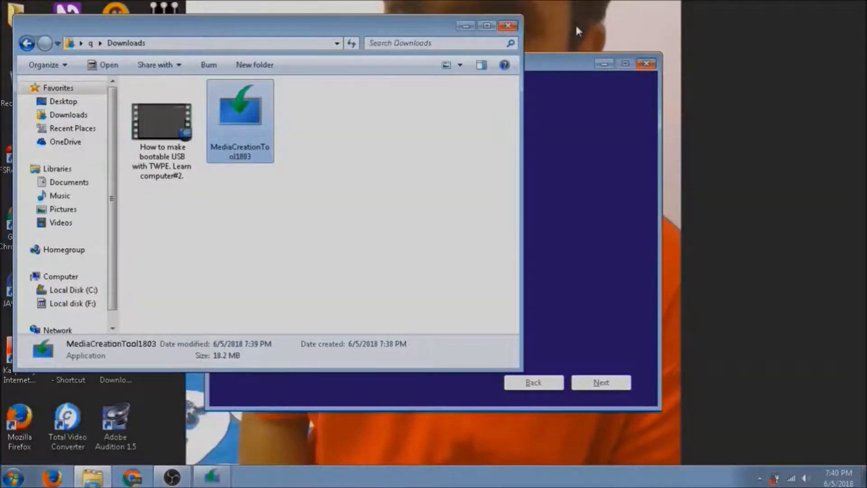
- Bring the Windows 10 Setup window to the front and accept the Microsoft license terms
key(alt+Tab)
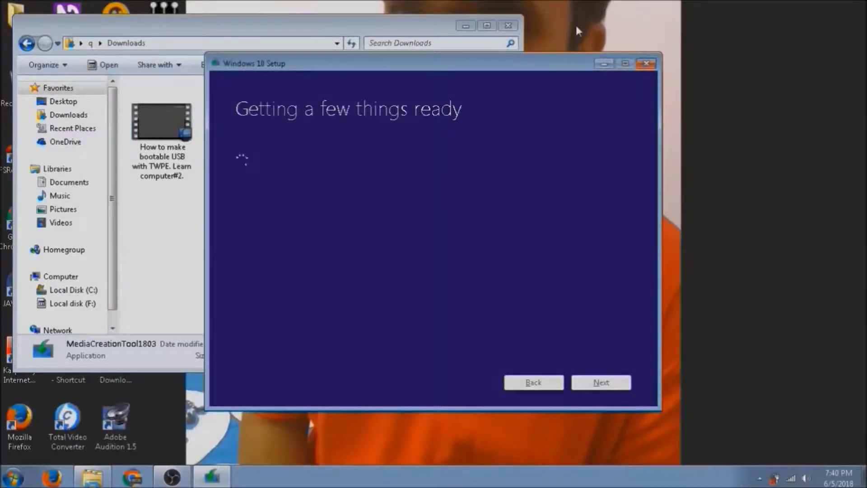
key(alt+Tab)
key(alt+Tab)
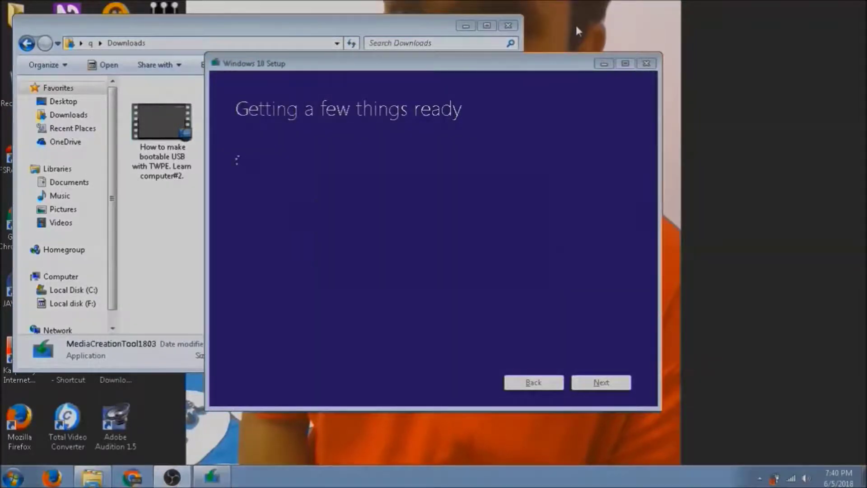
key(alt+Tab)
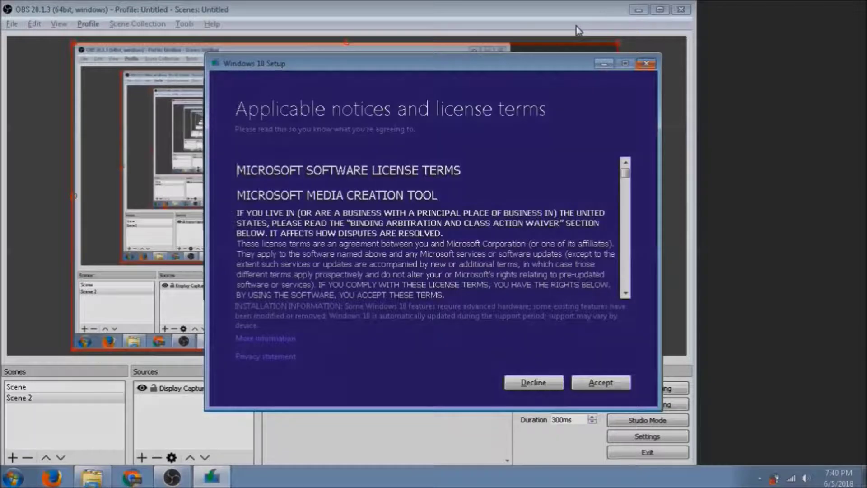
key(Tab)
key(Tab)
key(Tab)
key(Tab)
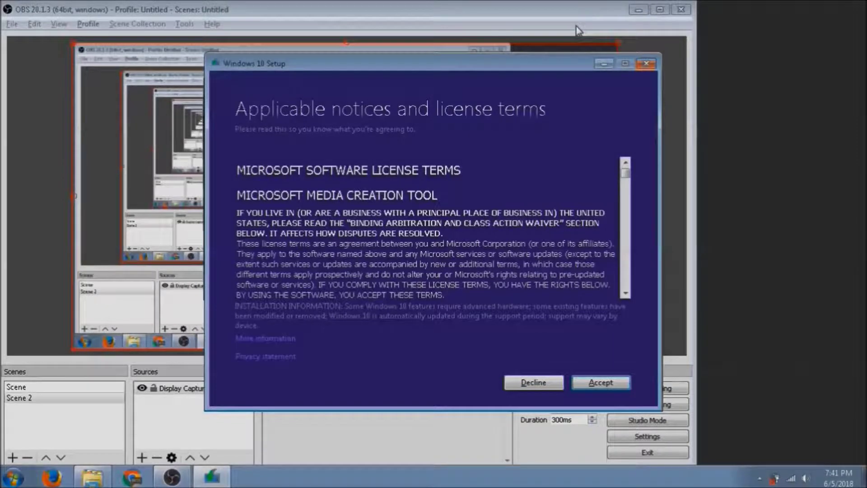
key(Return)
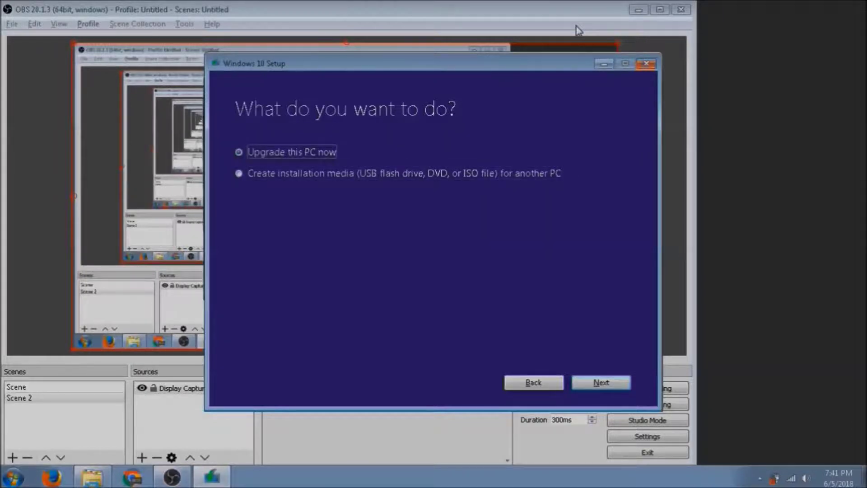
- Choose to create installation media for another PC and turn off the recommended options for this PC
key(Down)
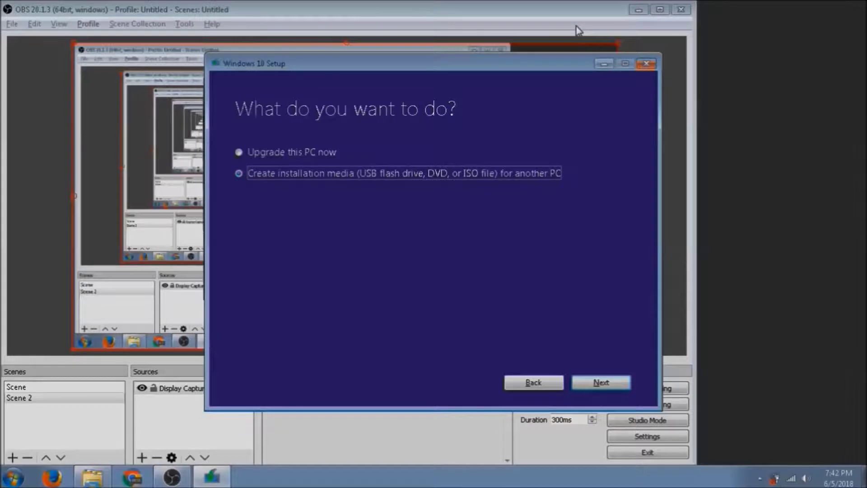
key(Return)
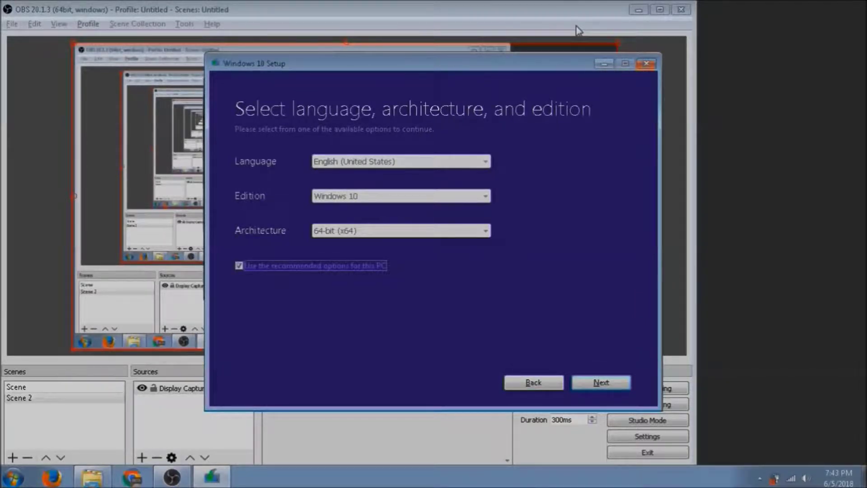
key(space)
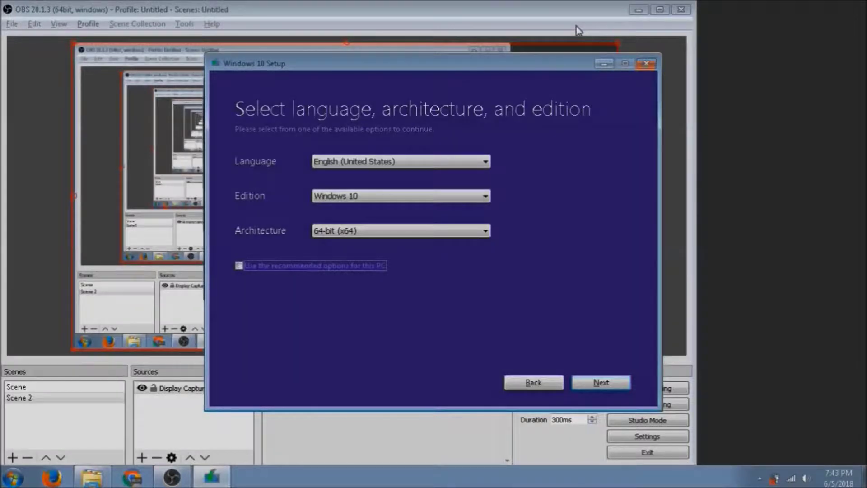
- Review the language, edition and architecture choices for the installation media
key(Tab)
key(Tab)
key(Tab)
key(Tab)
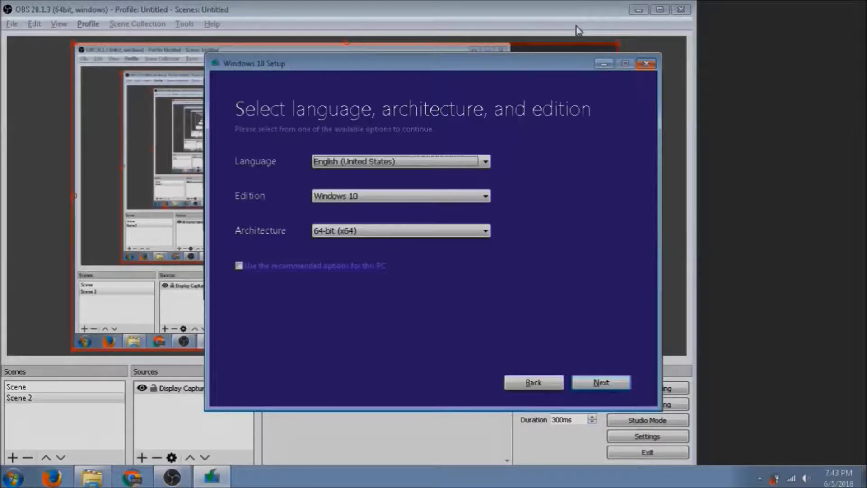
key(shift+Tab)
key(Tab)
key(Tab)
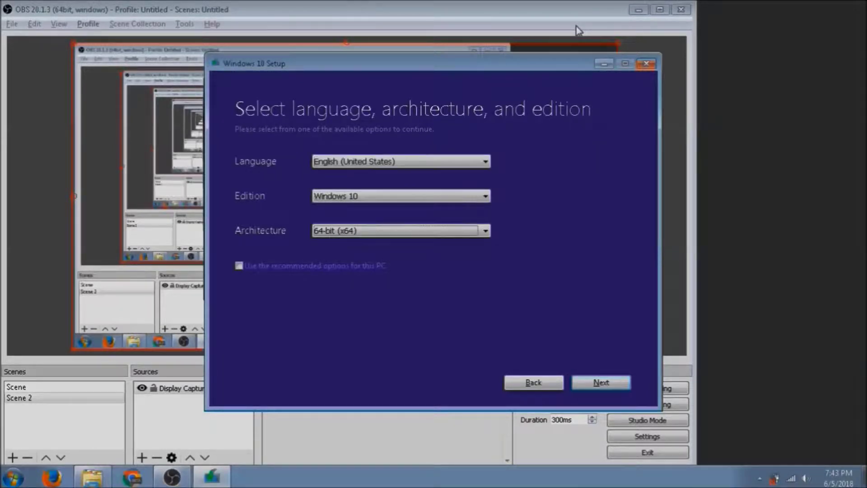
key(shift+Tab)
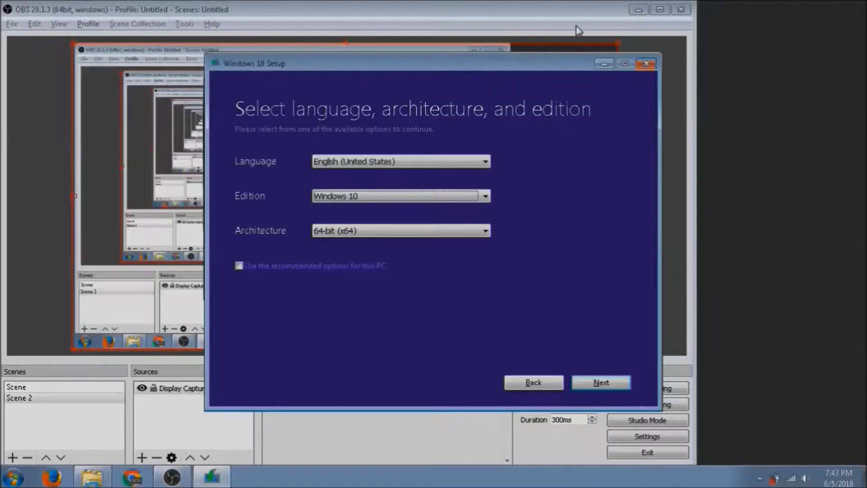
key(Tab)
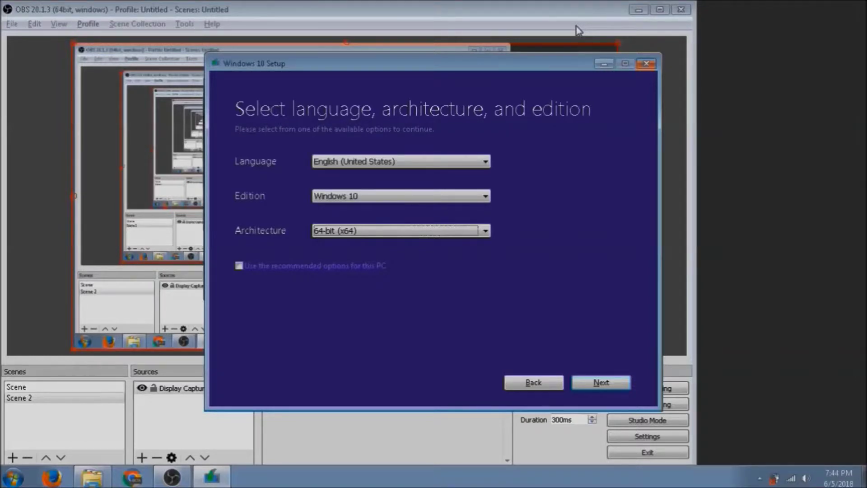
- Try the 32-bit (x86) and 64-bit (x64) architecture options for the installation media
key(Up)
key(Down)
key(Down)
key(Up)
key(Up)
key(Tab)
key(Tab)
key(Tab)
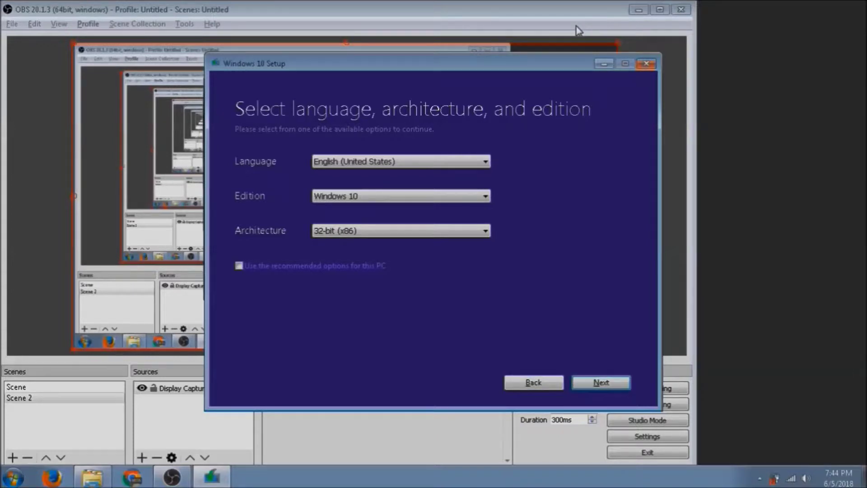
key(Return)
key(Tab)
key(Return)
key(Tab)
key(Tab)
key(Down)
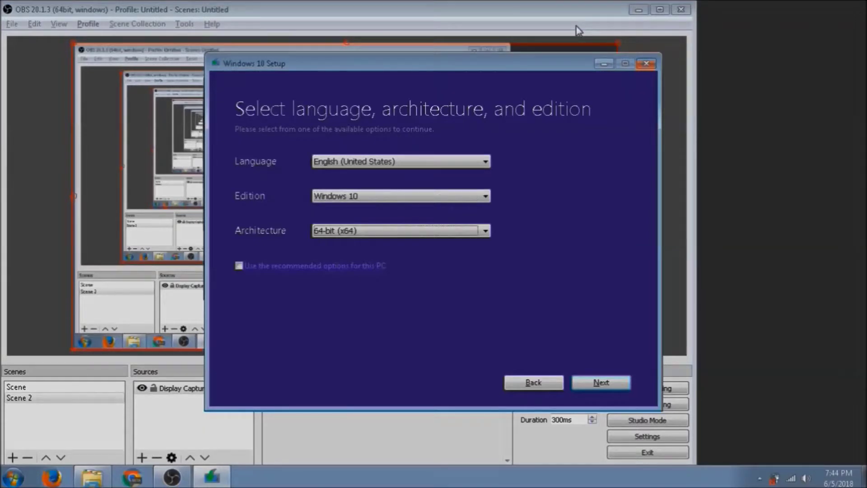
- Set the architecture to Both and continue to the media selection
key(Down)
key(Tab)
key(Tab)
key(Tab)
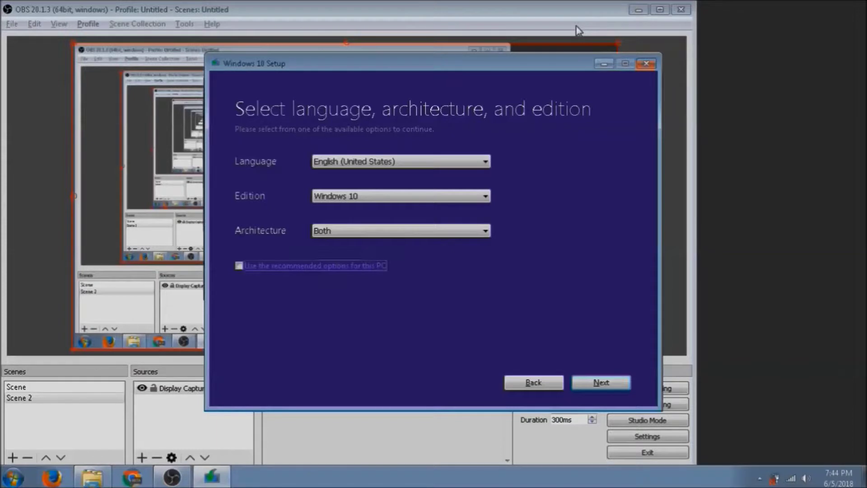
key(Return)
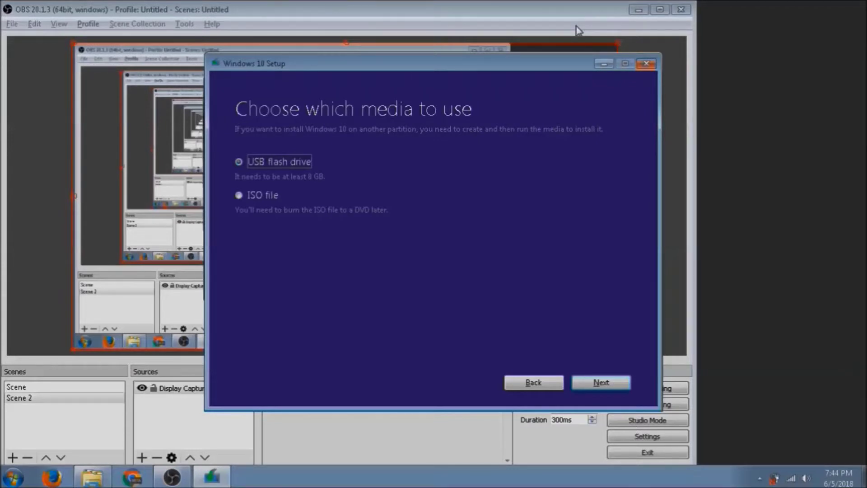
- Choose ISO file as the media to use and proceed to selecting its save path
key(Down)
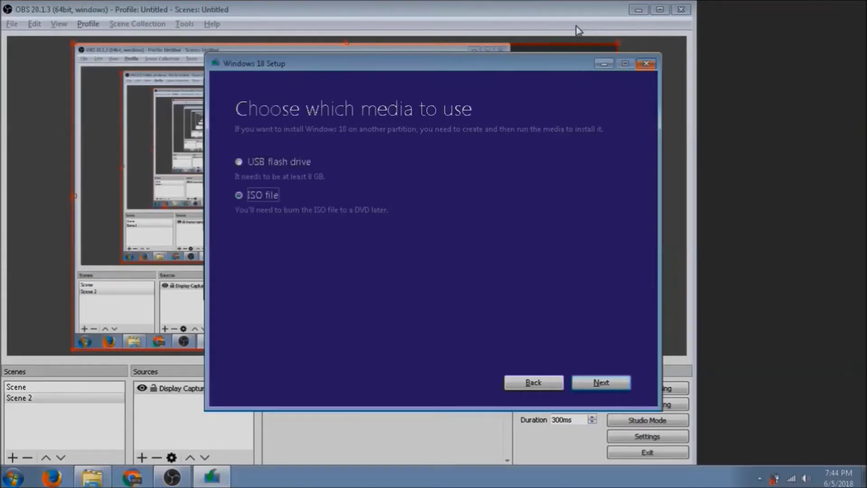
key(Tab)
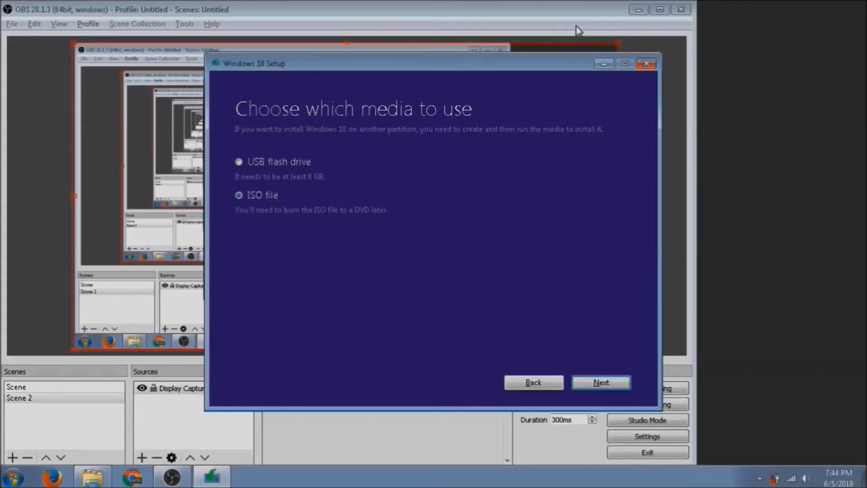
key(Return)
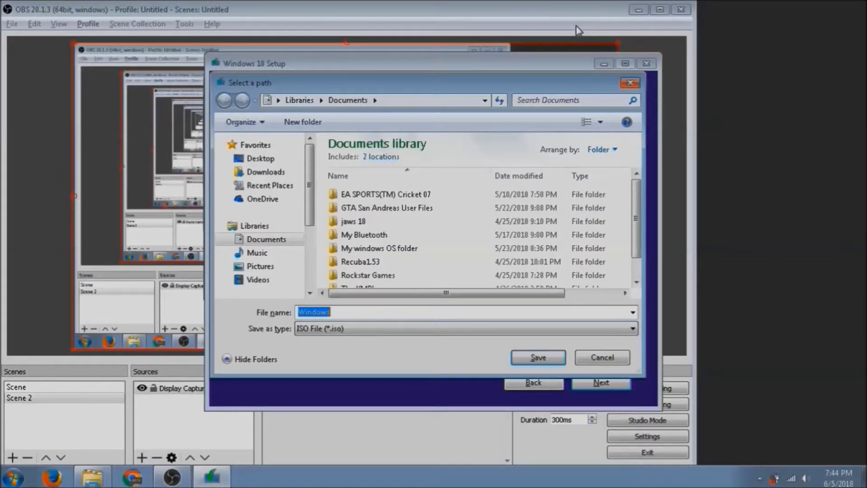
- Save the ISO file as Windows in the Documents library to start the Windows 10 download
key(Tab)
key(Tab)
key(Tab)
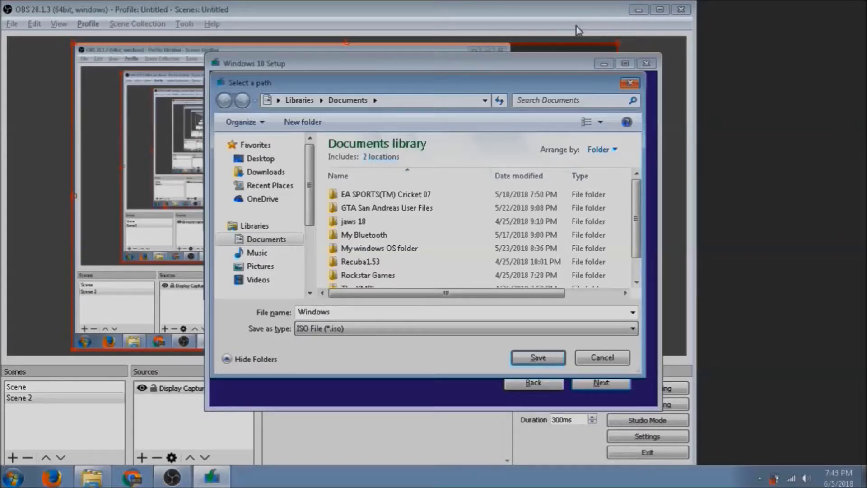
key(Return)
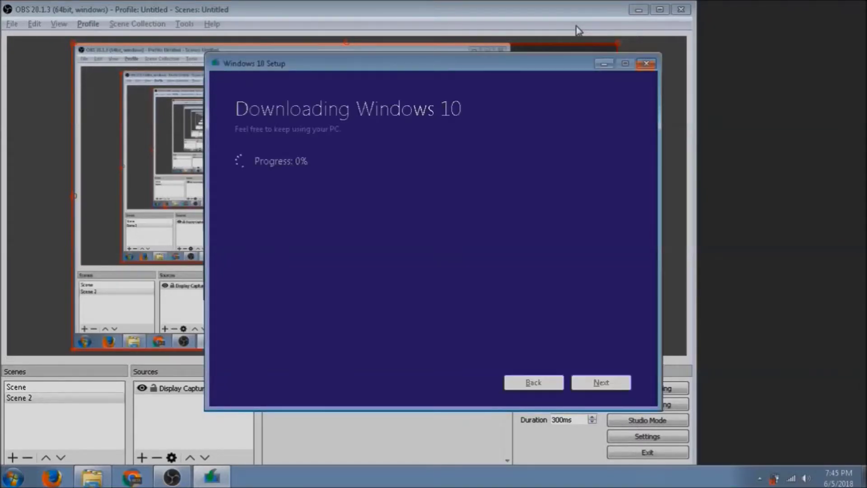